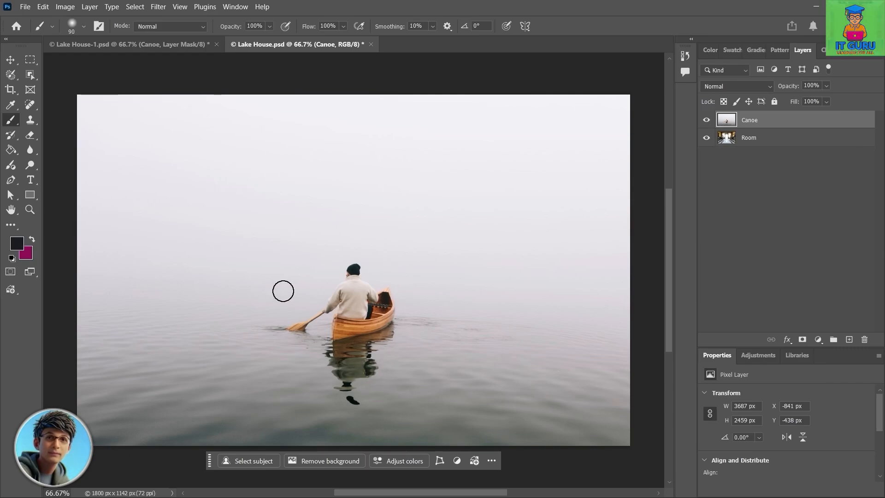
Step: Select the canoeist, canoe and reflection with the Object Selection tool and add a layer mask to the Canoe layer from that selection
key(z)
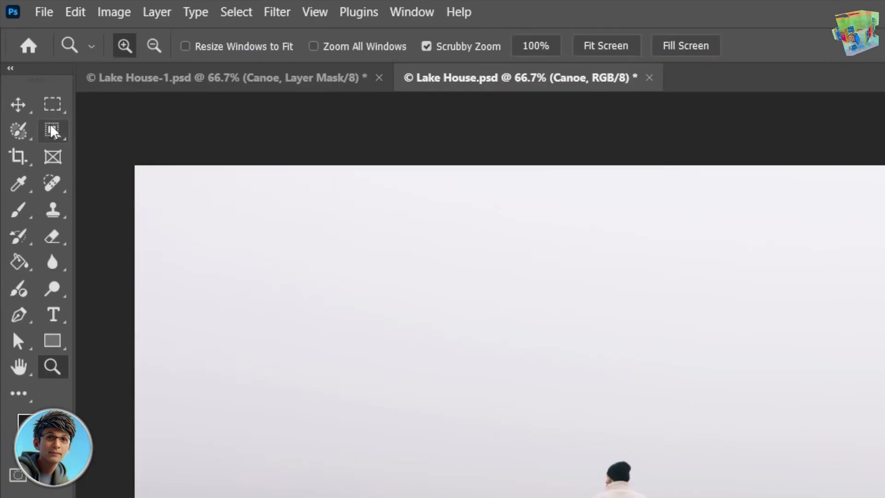
click(51, 131)
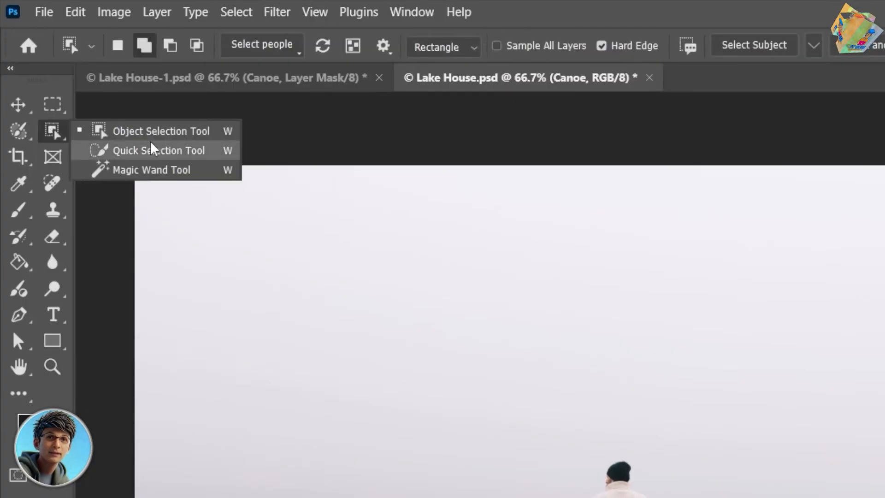
click(170, 131)
key(z)
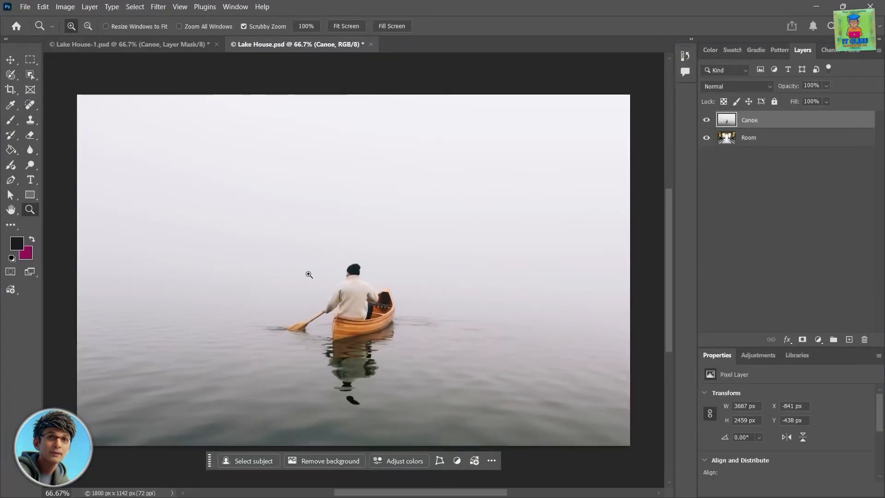
click(30, 77)
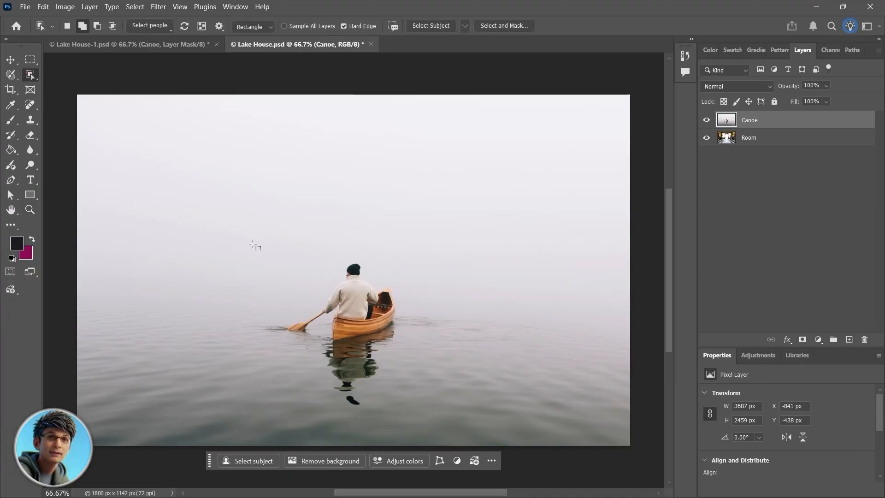
mouse_move(249, 246)
mouse_down()
mouse_move(374, 345)
mouse_move(429, 369)
mouse_move(449, 407)
mouse_move(439, 410)
mouse_up()
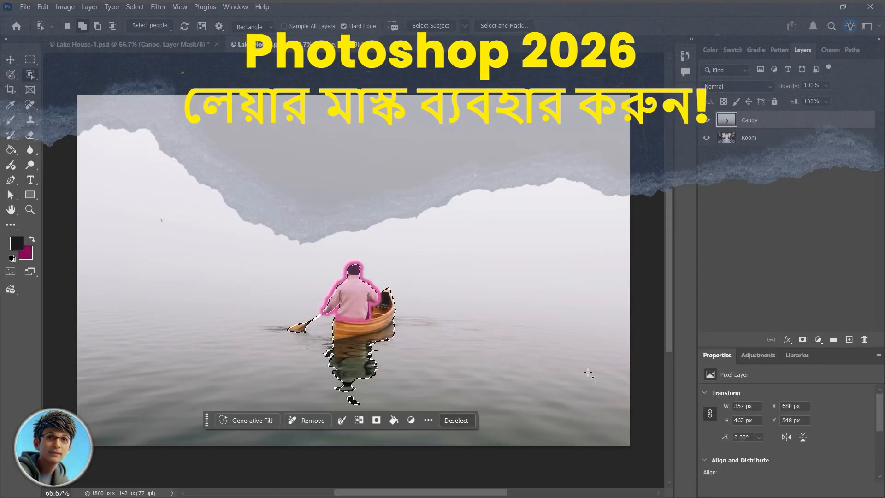
click(352, 299)
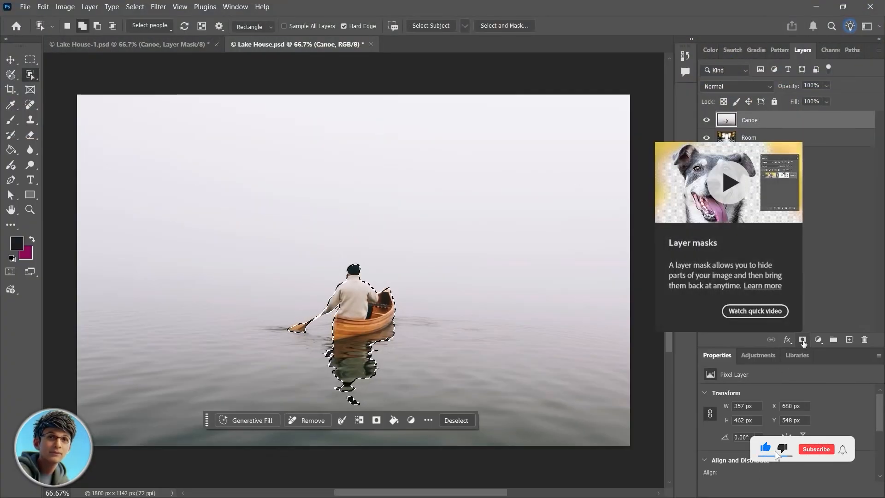
click(802, 339)
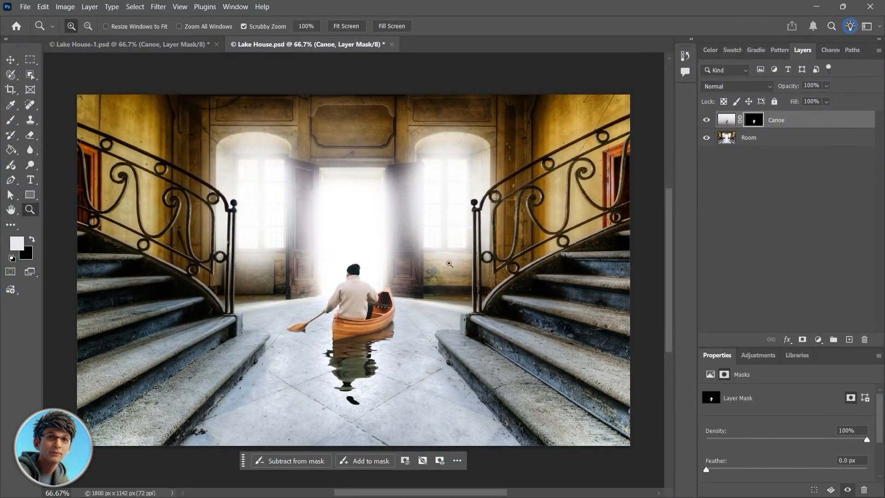
Step: Compare the composite with the Canoe layer hidden and shown
click(706, 121)
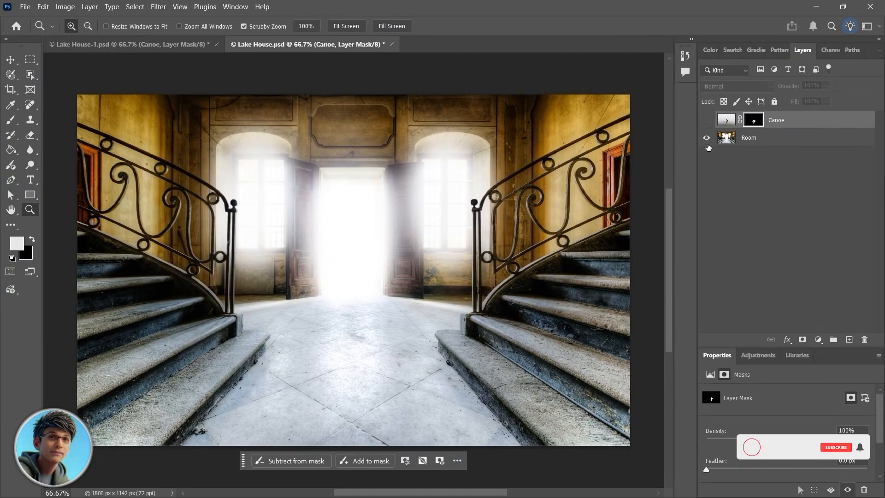
click(706, 121)
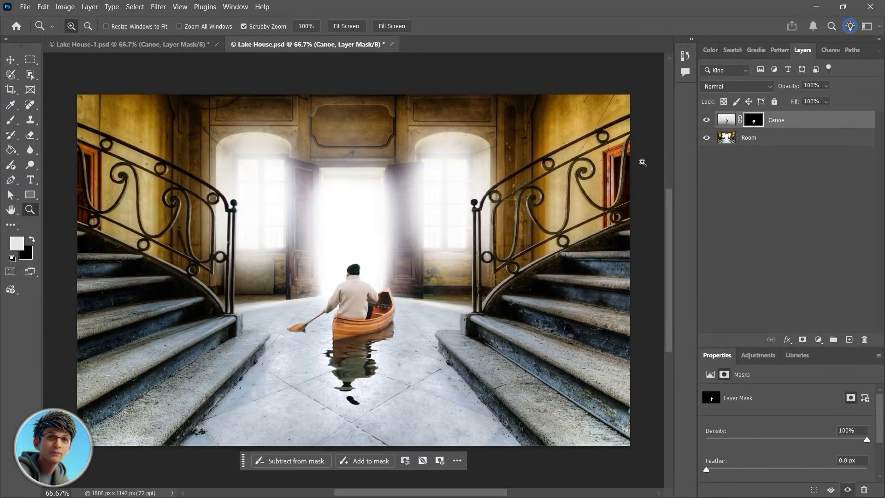
click(706, 121)
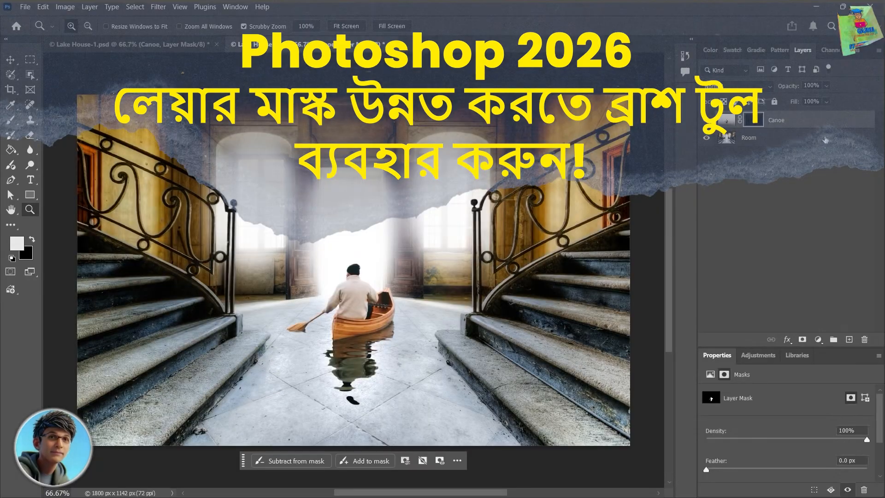
Step: Choose the Brush tool with the Soft Round tip for painting on the Canoe layer
click(767, 124)
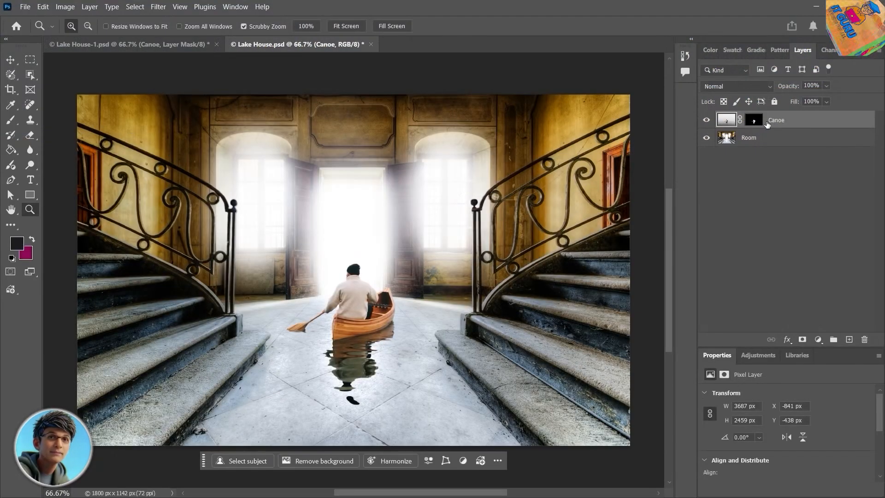
click(9, 124)
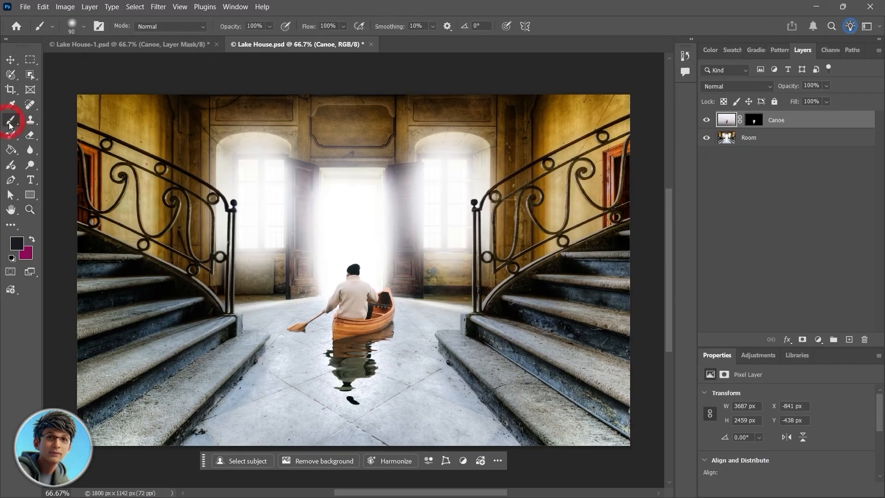
click(84, 27)
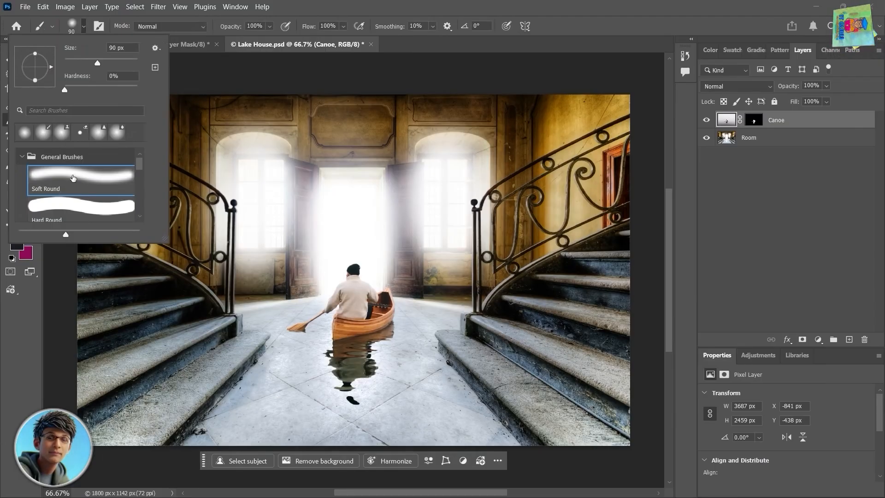
mouse_move(140, 168)
mouse_down()
mouse_move(144, 208)
mouse_move(155, 148)
mouse_up()
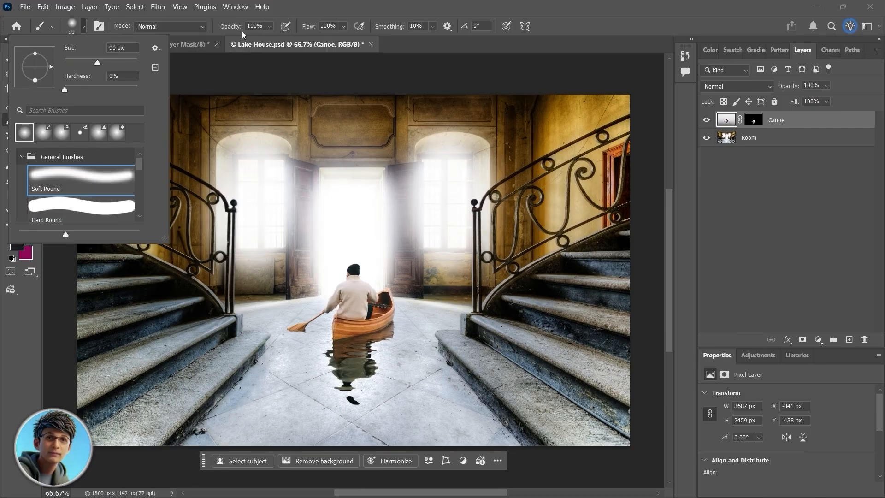
click(296, 7)
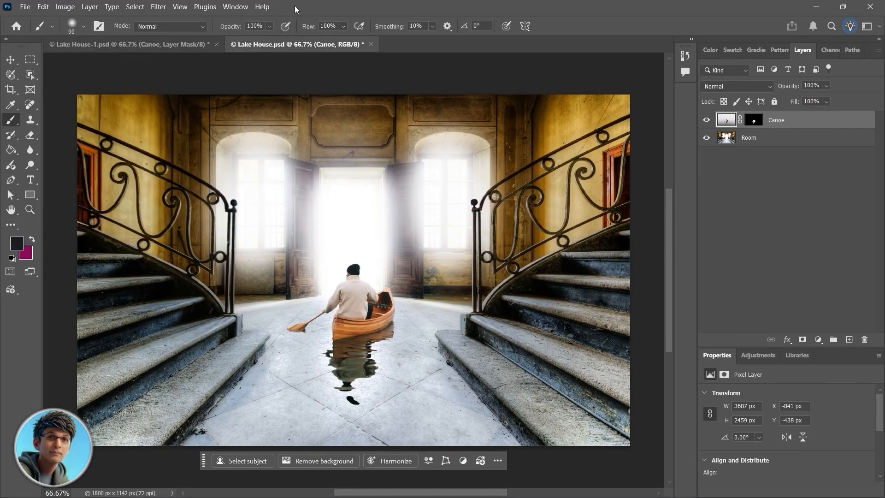
Step: Set the painting colour to white (ffffff) and enlarge the brush to 400 px
click(27, 254)
text(ffffff)
click(814, 284)
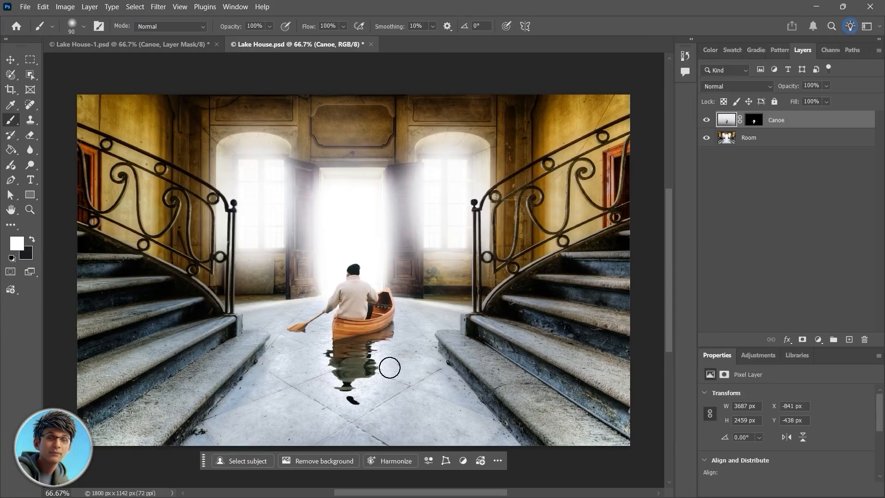
key(bracketright)
key(bracketright)
key(bracketright)
key(bracketright)
key(bracketright)
key(bracketright)
key(bracketright)
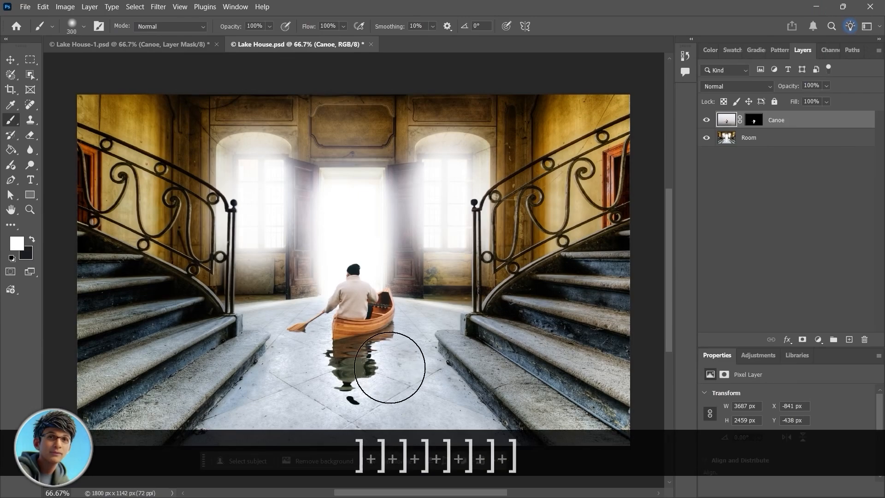
key(bracketright)
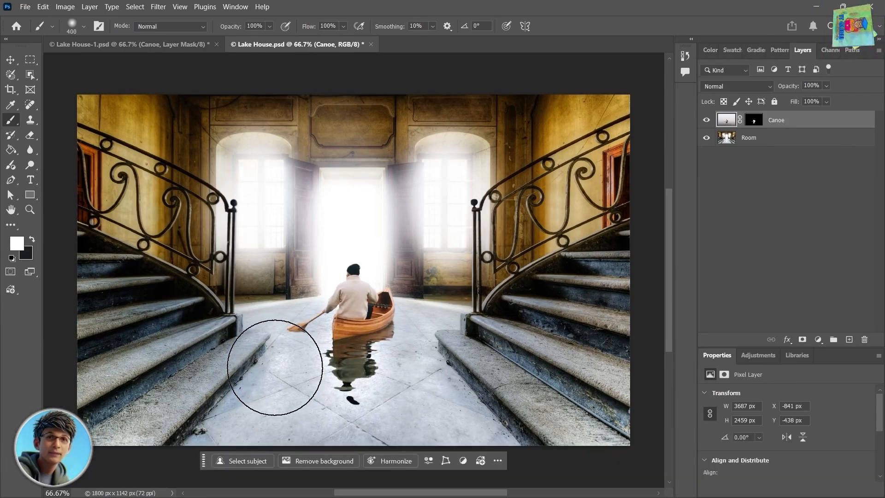
mouse_move(275, 367)
mouse_down()
mouse_move(209, 409)
mouse_move(131, 431)
mouse_up()
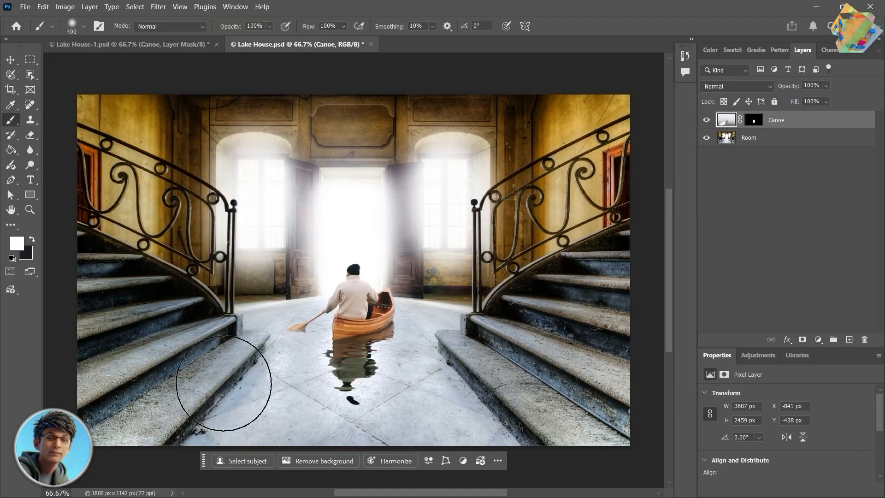
mouse_move(424, 369)
mouse_down()
mouse_move(244, 435)
mouse_move(332, 372)
mouse_up()
key(x)
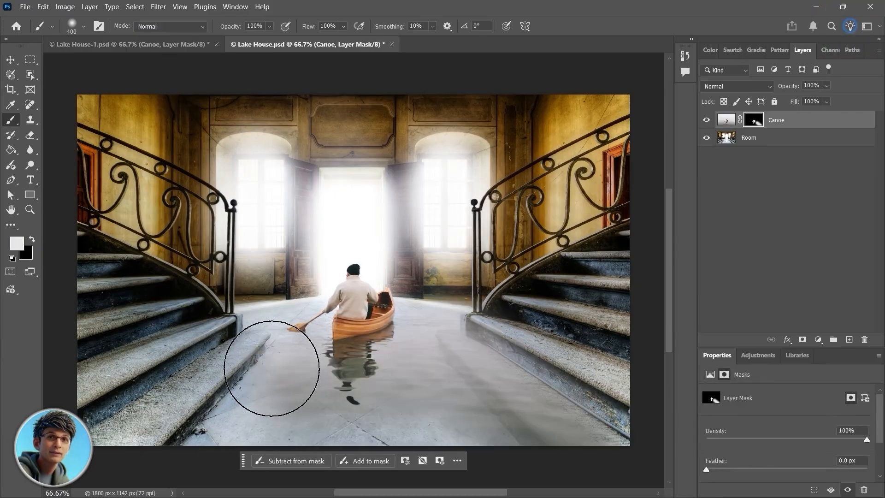
Step: Paint with the light foreground colour on the Canoe layer mask to reveal water over the floor and the lower stairs on both sides
mouse_move(271, 370)
mouse_down()
mouse_move(184, 424)
mouse_move(64, 480)
mouse_up()
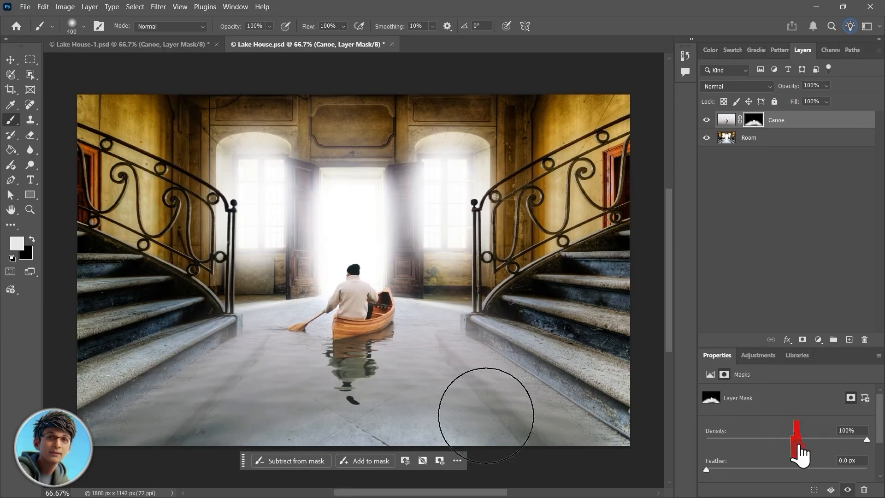
mouse_move(490, 352)
mouse_down()
mouse_move(532, 391)
mouse_move(666, 463)
mouse_up()
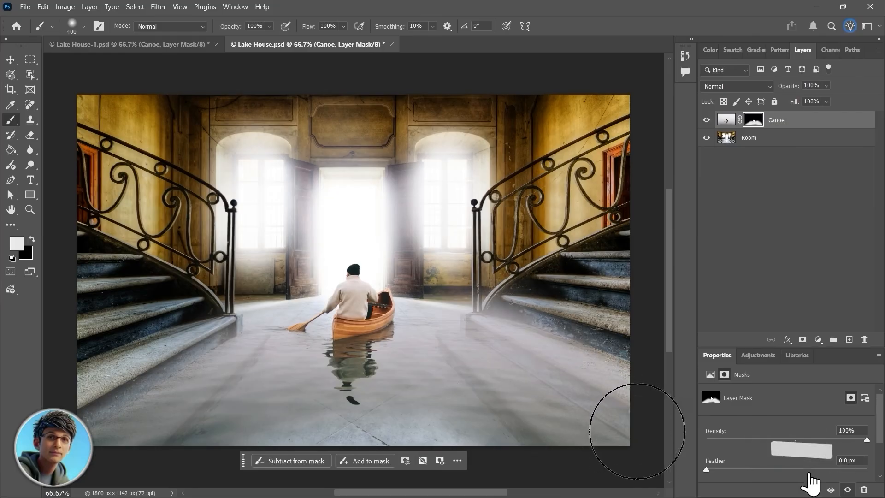
drag(484, 346, 643, 443)
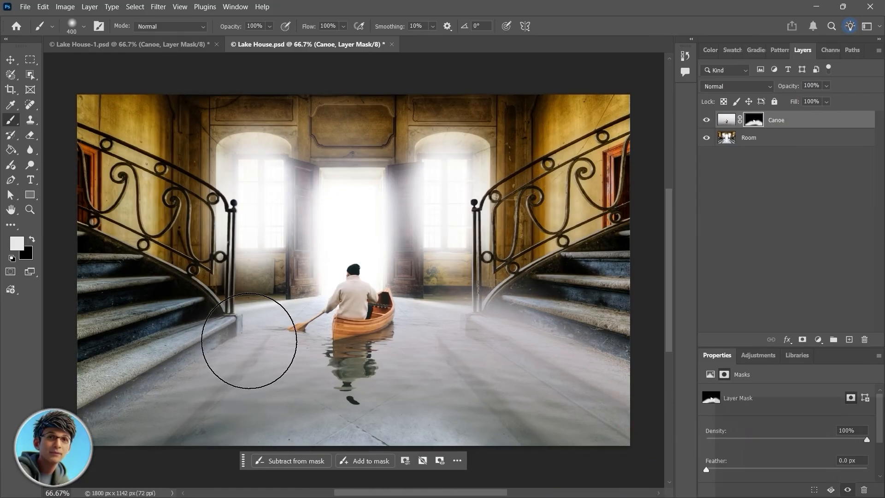
mouse_move(233, 339)
mouse_down()
mouse_move(231, 356)
mouse_move(145, 379)
mouse_move(187, 396)
mouse_up()
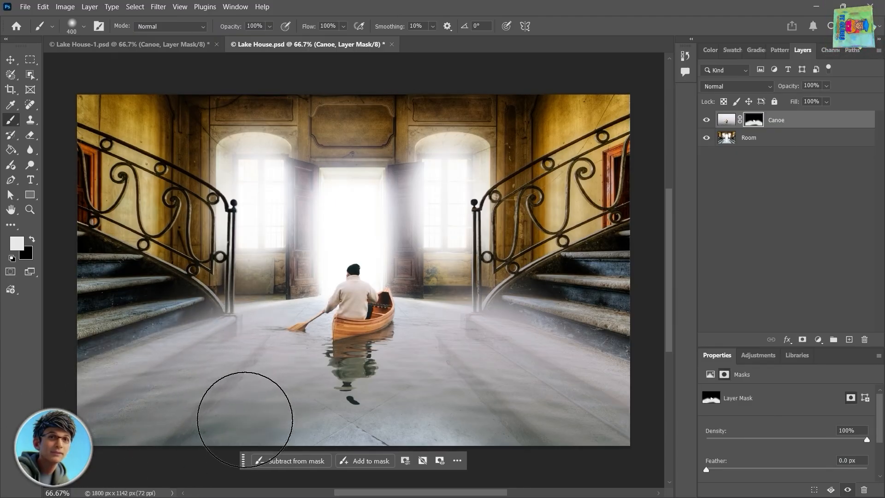
mouse_move(258, 436)
mouse_down()
mouse_move(588, 419)
mouse_move(438, 409)
mouse_up()
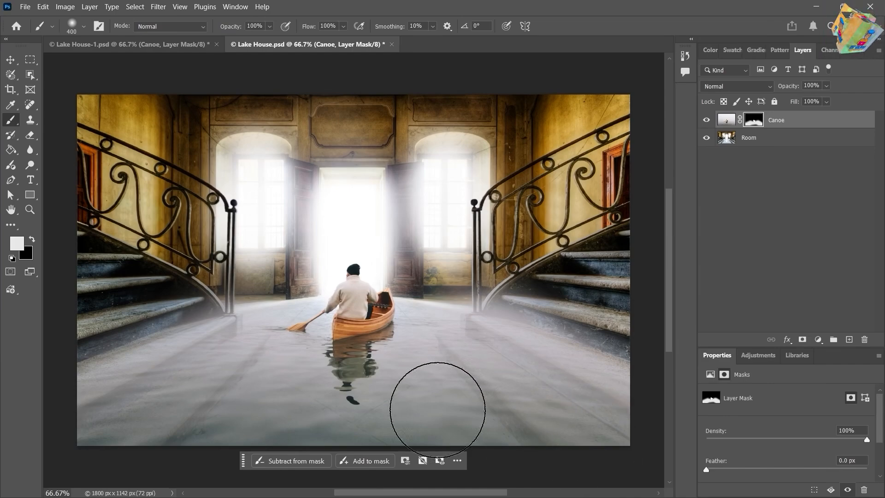
click(411, 387)
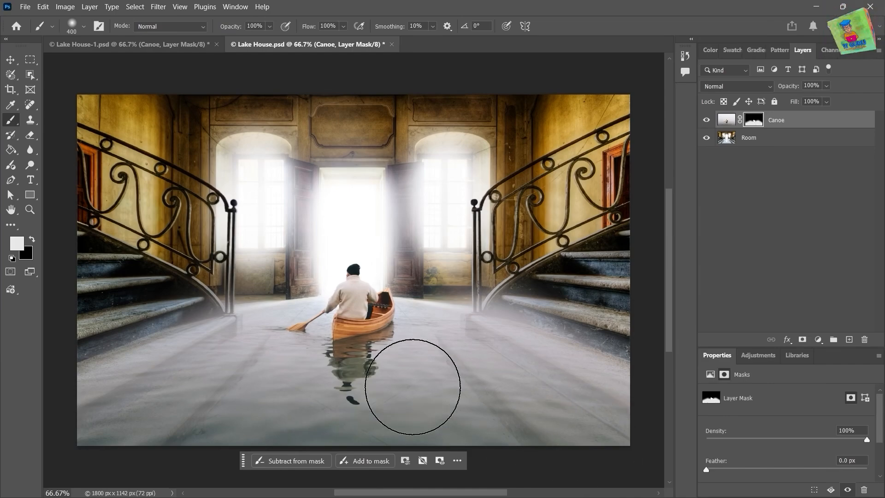
Step: Reduce the brush to 200 px and reveal more water on the mask around the canoe and along the far edge of the floor
key(bracketleft)
key(bracketleft)
key(bracketleft)
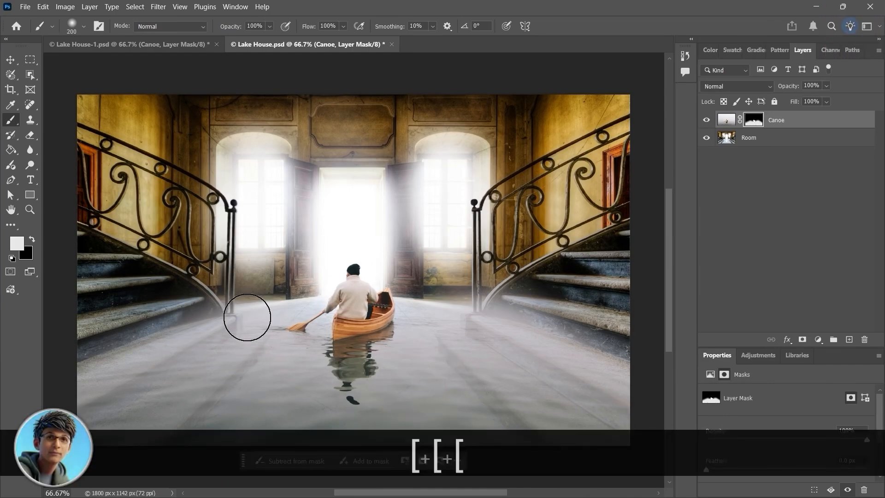
mouse_move(295, 321)
mouse_down()
mouse_move(393, 325)
mouse_move(430, 310)
mouse_move(355, 335)
mouse_move(276, 327)
mouse_move(318, 333)
mouse_move(426, 313)
mouse_move(426, 326)
mouse_move(321, 357)
mouse_move(383, 361)
mouse_move(346, 398)
mouse_up()
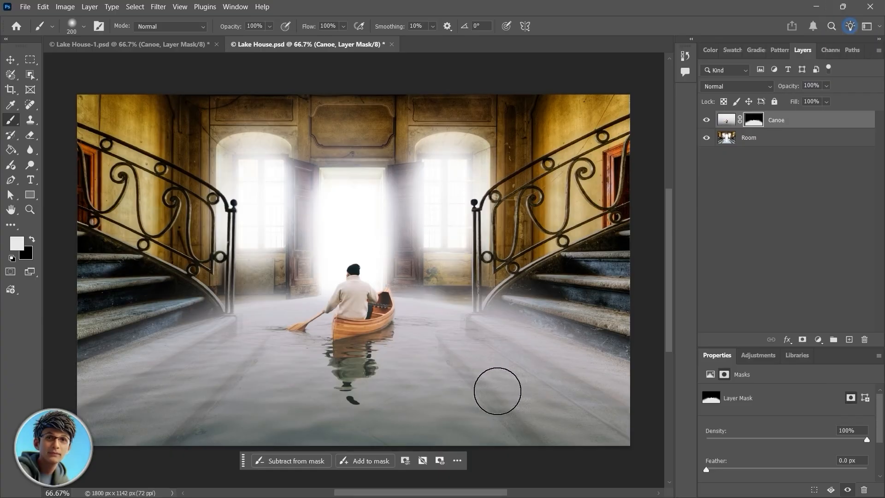
Step: Paint black at 12% opacity with a 125 px brush on the mask so the submerged stair edges on both sides show faintly through the water
click(270, 26)
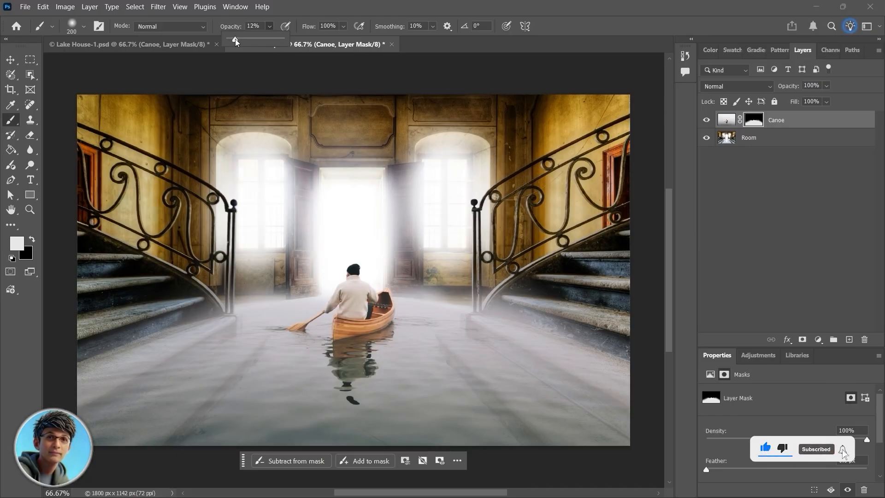
click(32, 240)
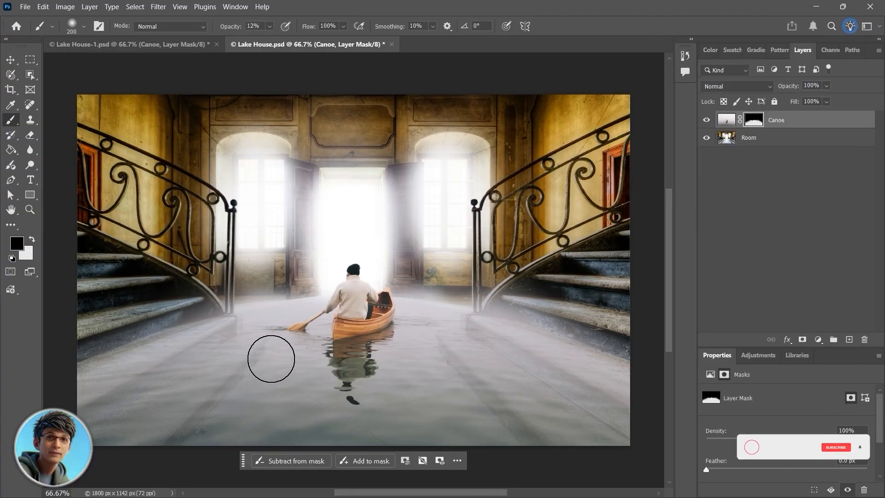
key(bracketleft)
key(bracketleft)
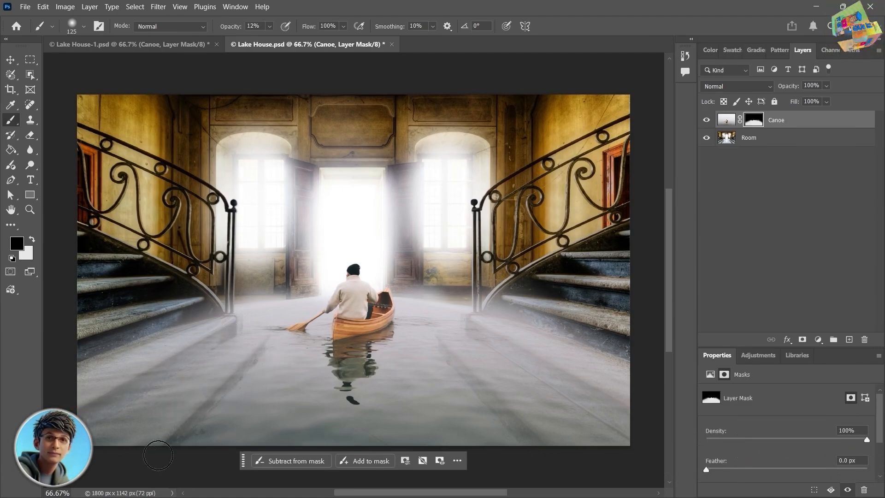
drag(440, 353, 523, 452)
drag(480, 331, 617, 431)
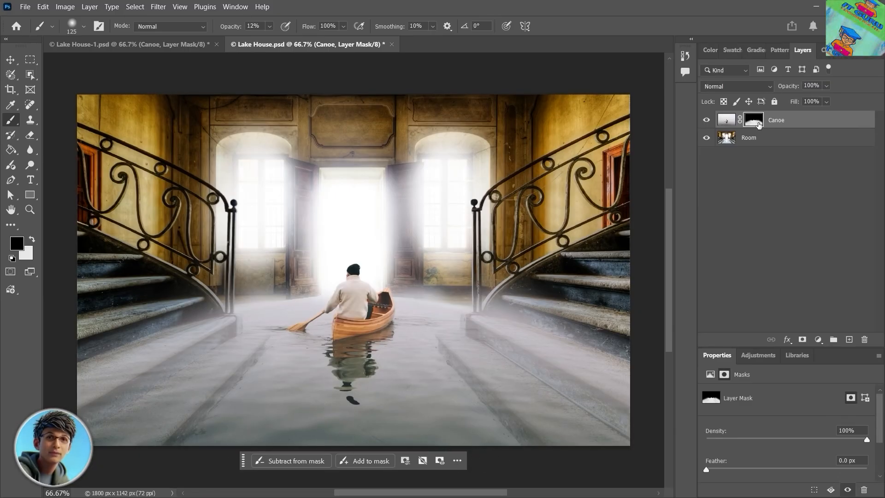
Step: Inspect the Canoe layer mask on its own, then compare the composite with the Canoe layer hidden and shown
alt+click(754, 120)
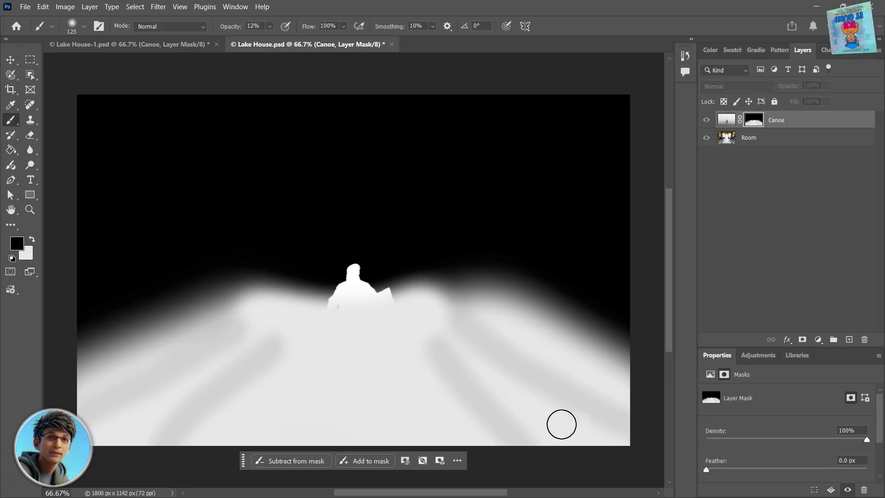
alt+click(752, 127)
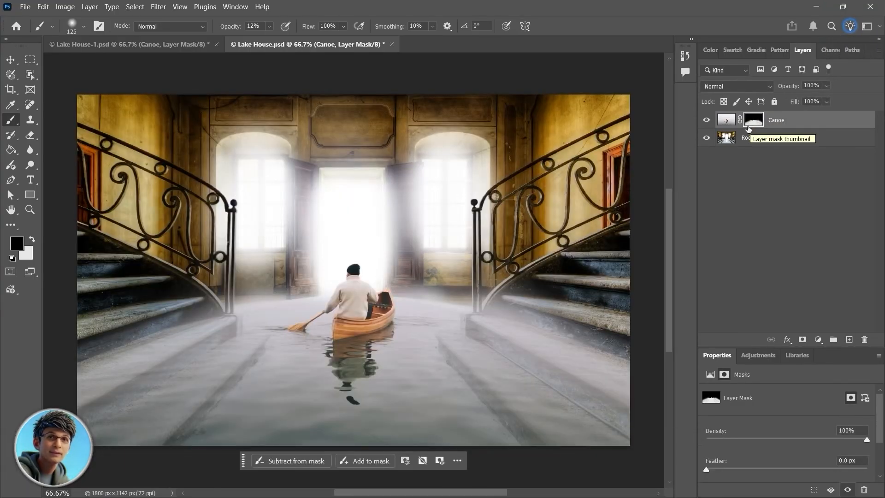
click(707, 121)
click(707, 121)
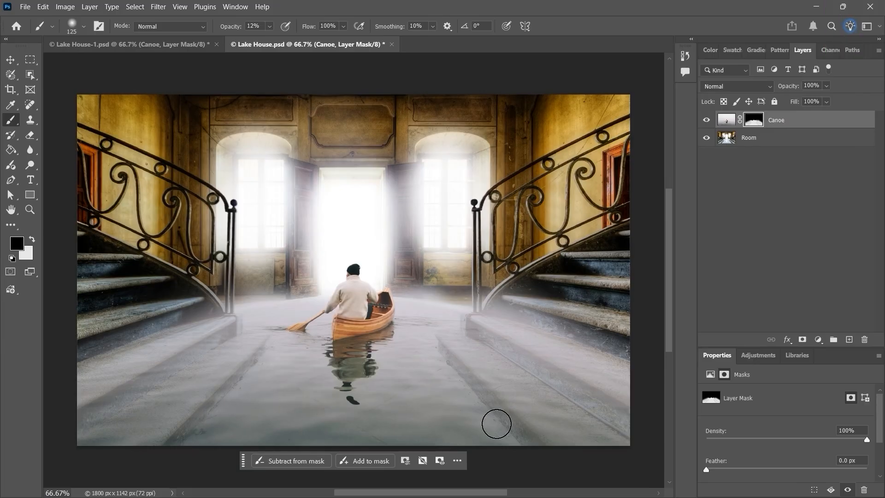
click(707, 121)
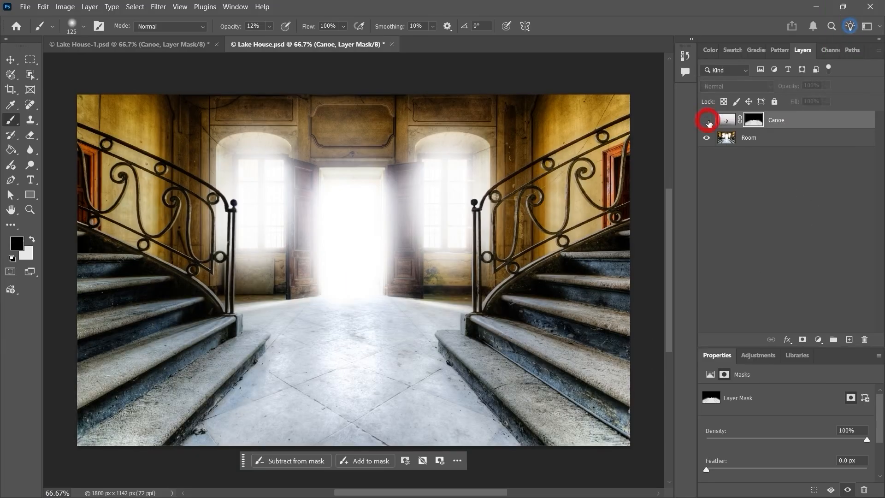
click(708, 120)
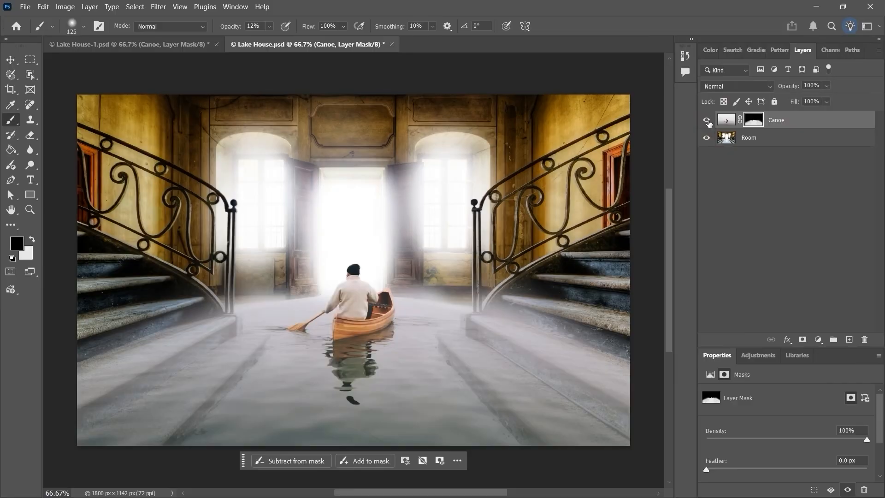